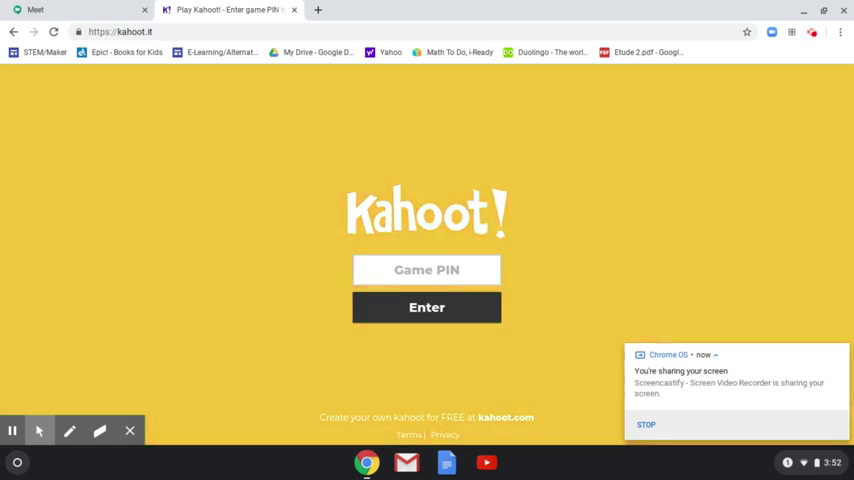
Step: Check the Meet tab, return to Kahoot, and restore Chrome from full screen
left_click(70, 10)
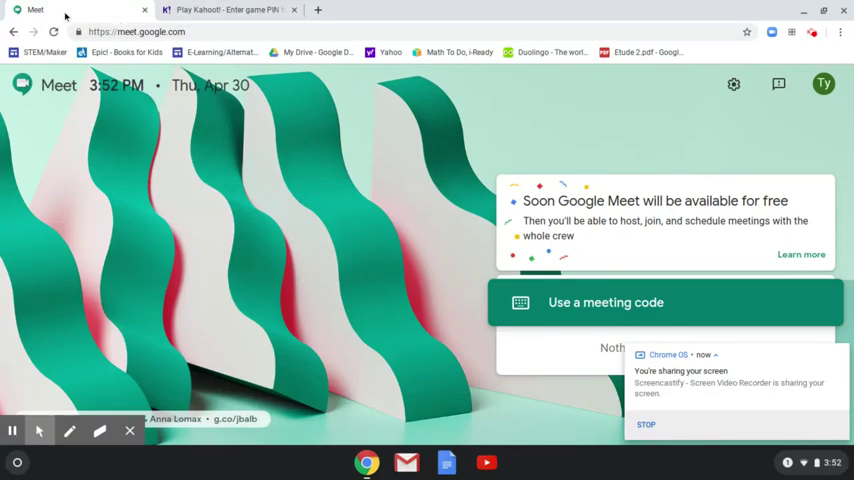
left_click(226, 10)
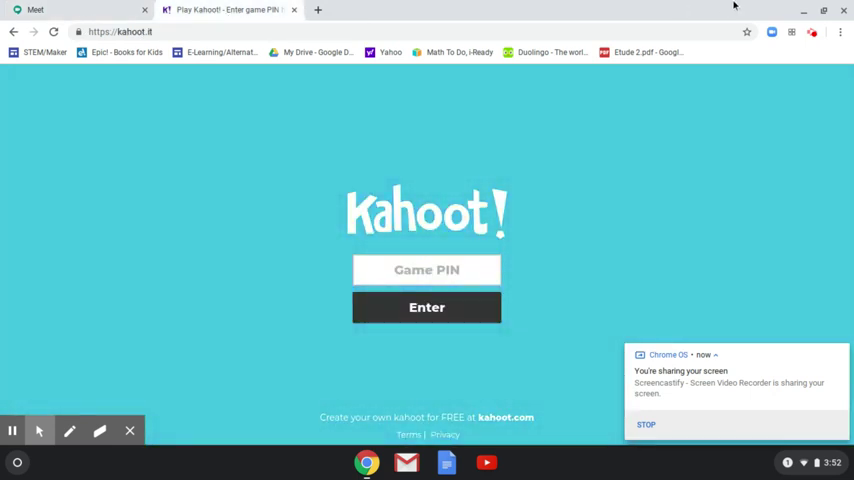
left_click(824, 10)
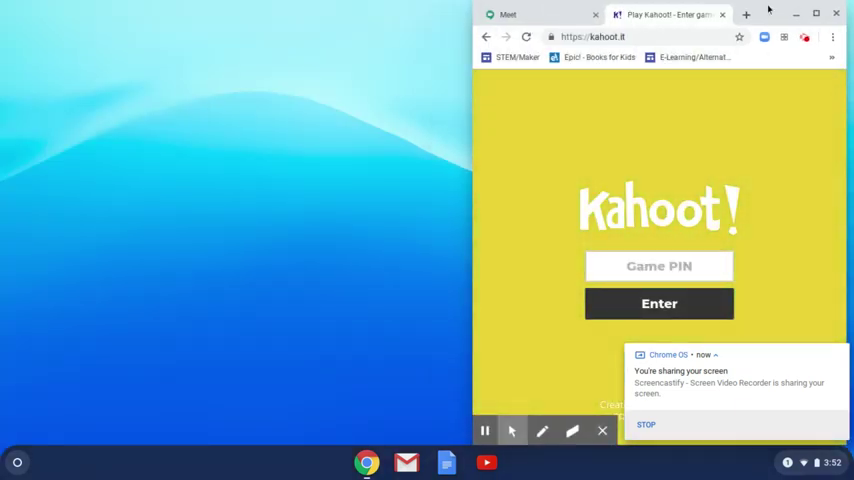
Step: Move the Chrome window left and enlarge it to cover most of the screen
left_click_drag(768, 9, 344, 9)
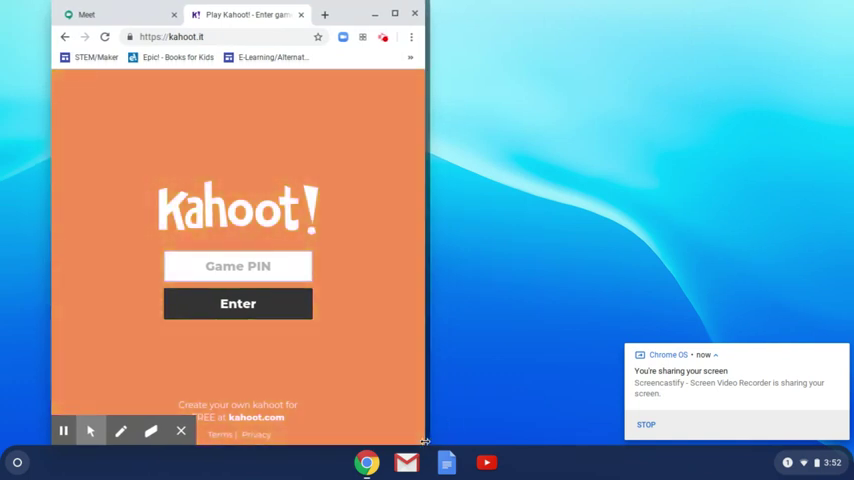
left_click_drag(425, 440, 760, 403)
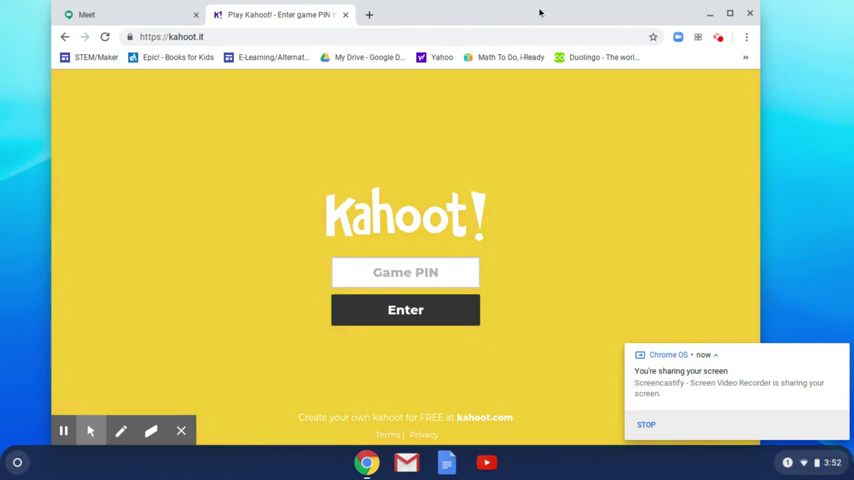
mouse_move(531, 2)
left_mouse_down()
mouse_move(540, 12)
mouse_move(536, 5)
left_mouse_up()
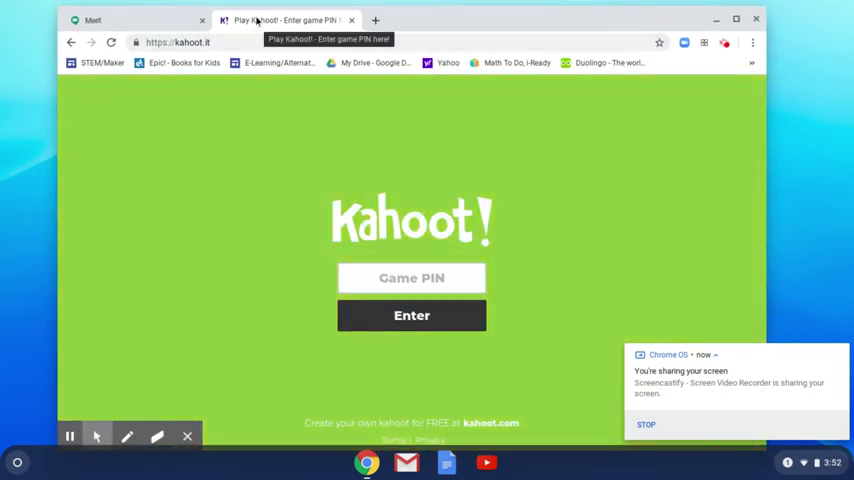
Step: Detach the Kahoot tab into its own window and snap it aside, leaving Meet behind
mouse_move(257, 20)
left_mouse_down()
mouse_move(273, 45)
mouse_move(307, 58)
left_mouse_up()
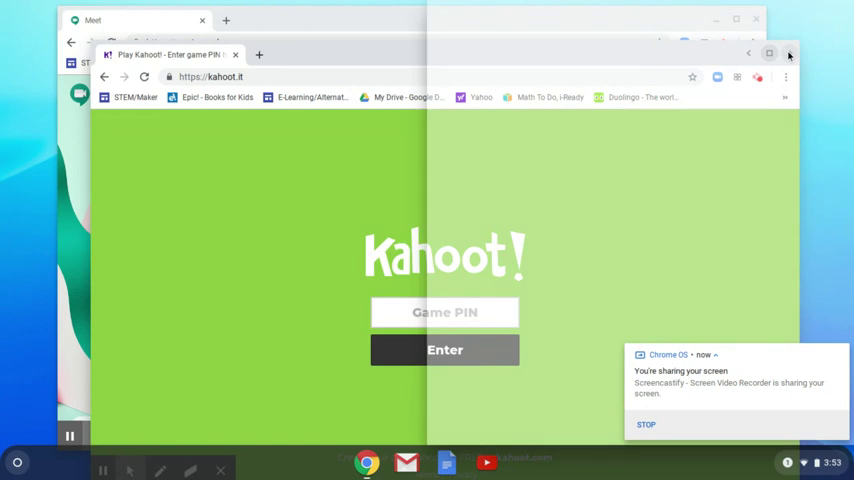
left_click(789, 56)
Step: Bring the Meet window forward and snap it to the left half beside Kahoot
left_click(306, 19)
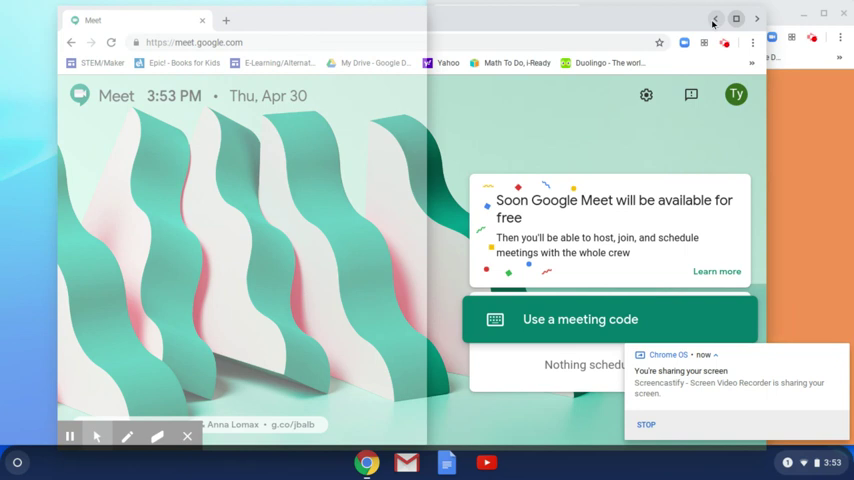
left_click(714, 19)
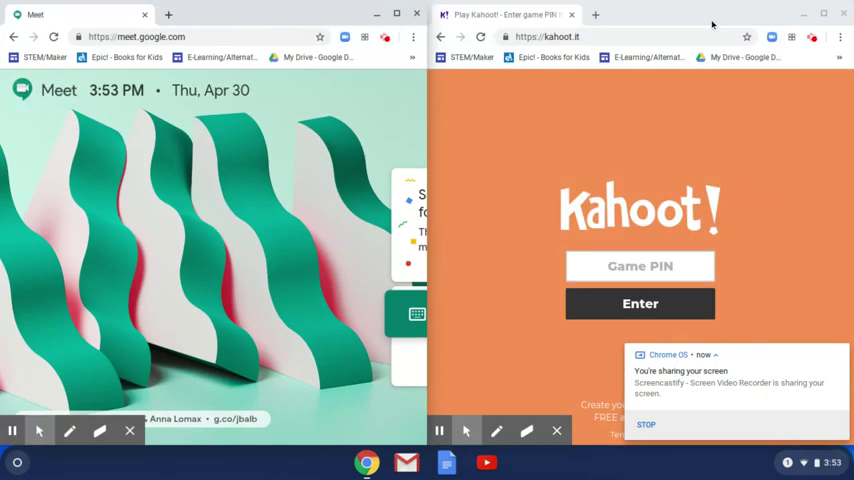